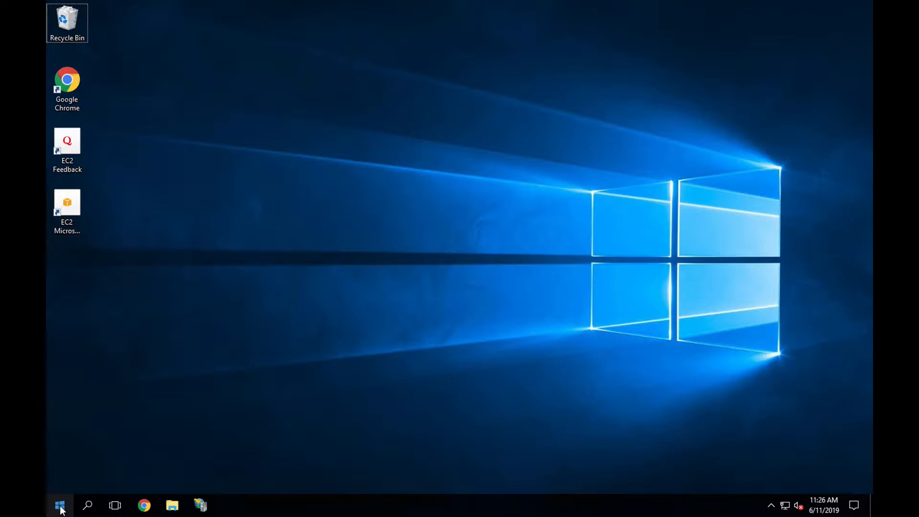
Step: Launch InstallJadu.exe from the Downloads folder in File Explorer
{"action": "left_click", "coordinate": [172, 505]}
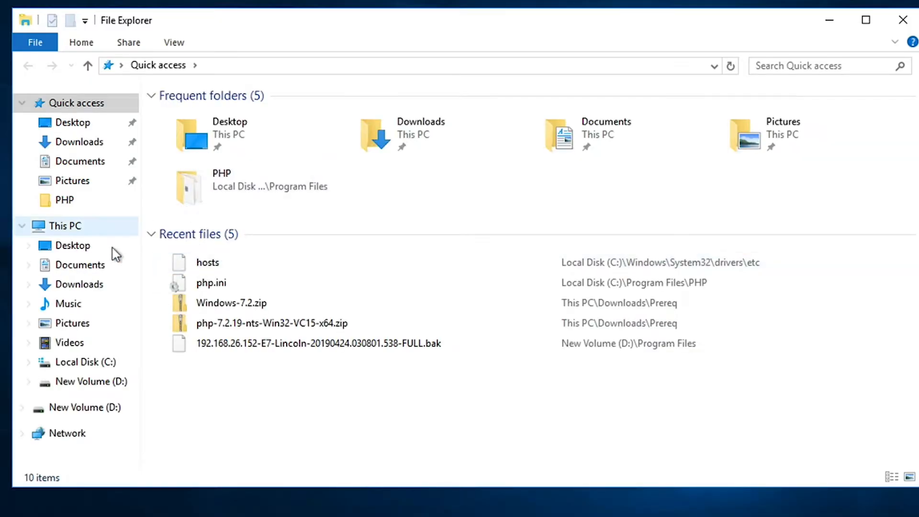
{"action": "left_click", "coordinate": [105, 285]}
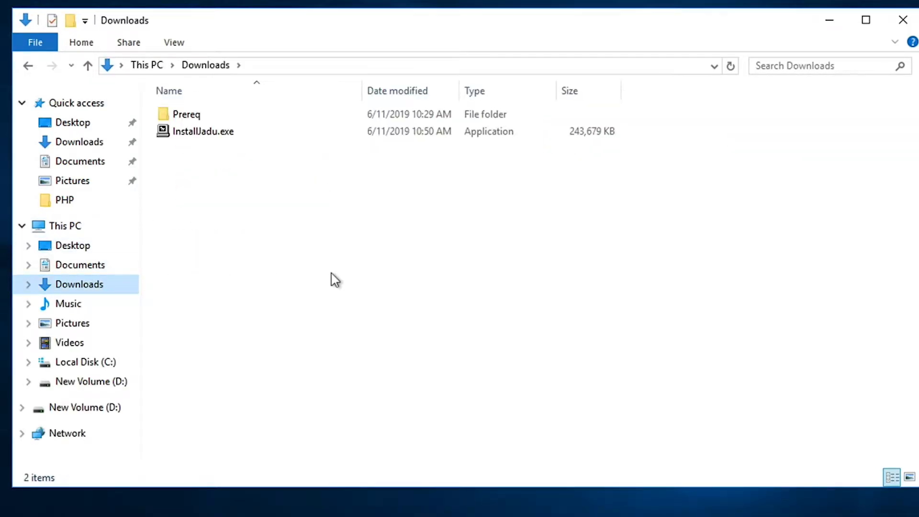
{"action": "left_click", "coordinate": [197, 165]}
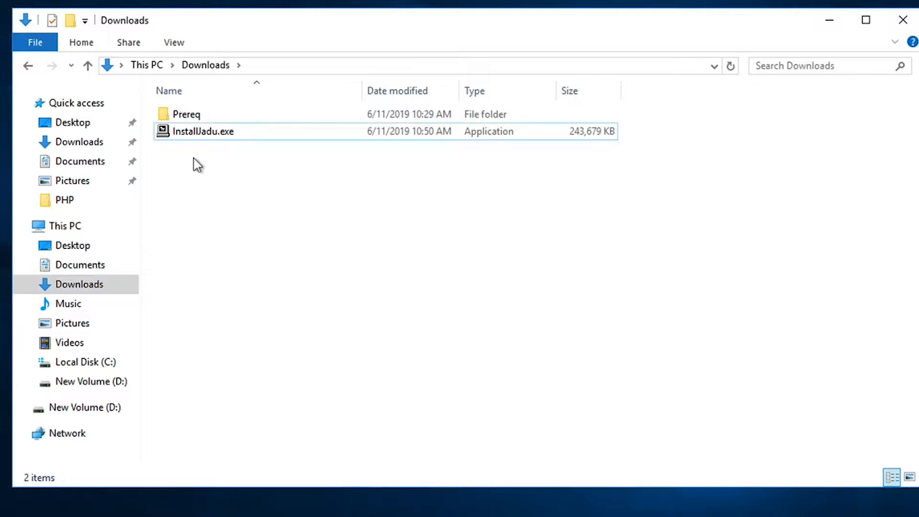
{"action": "double_click", "coordinate": [208, 137]}
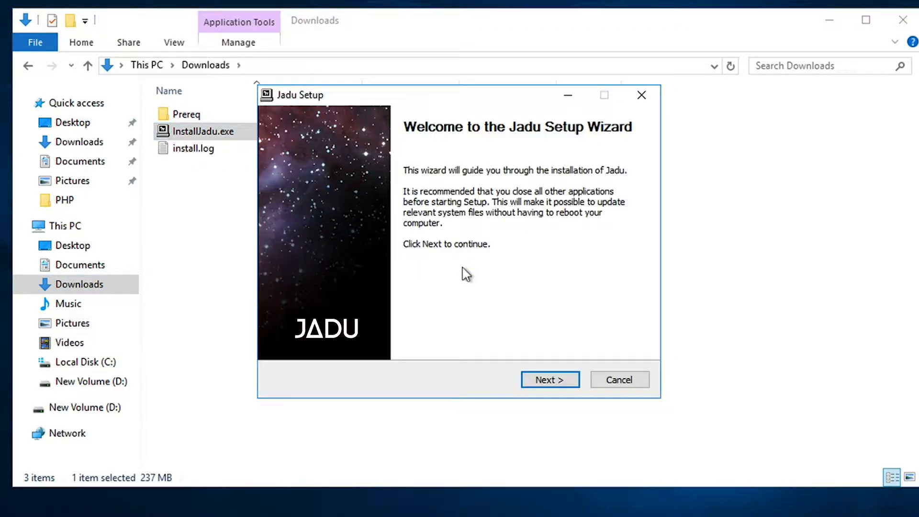
Step: Include the Advanced Install component and continue to the Php Installation page
{"action": "left_click", "coordinate": [544, 373]}
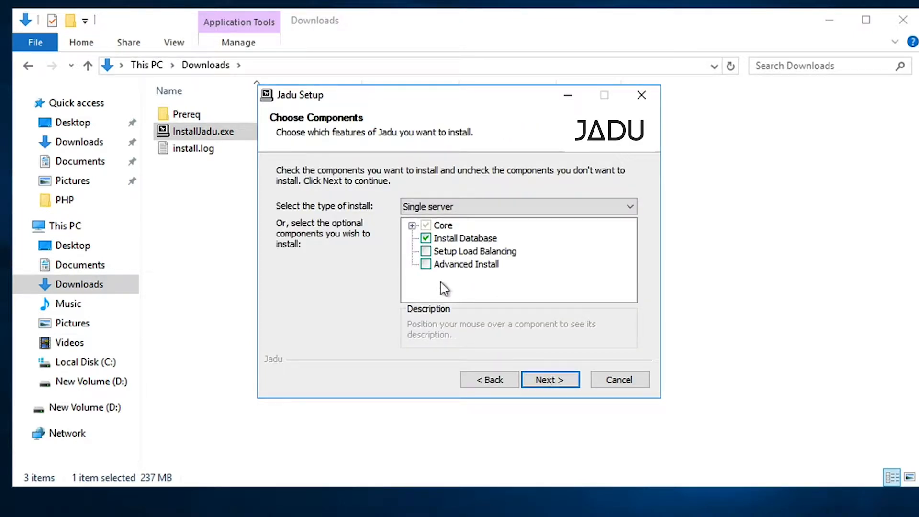
{"action": "left_click", "coordinate": [426, 265]}
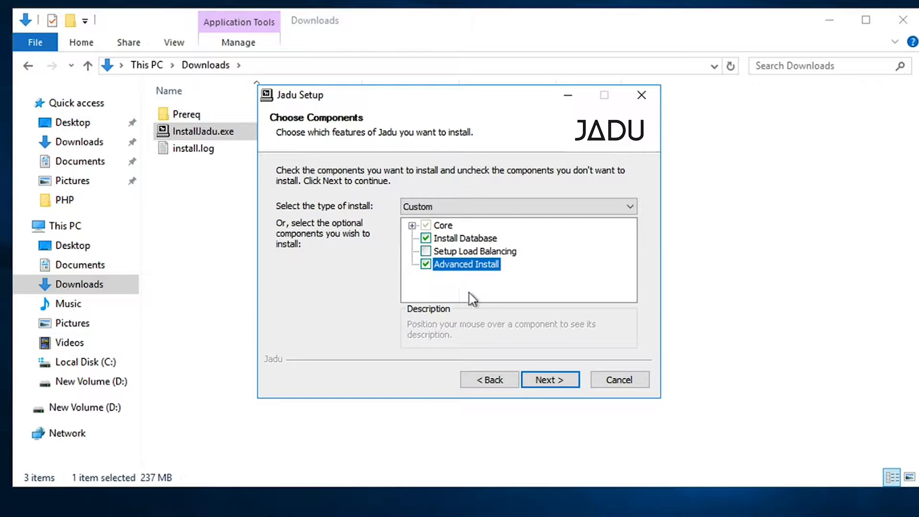
{"action": "left_click", "coordinate": [551, 380]}
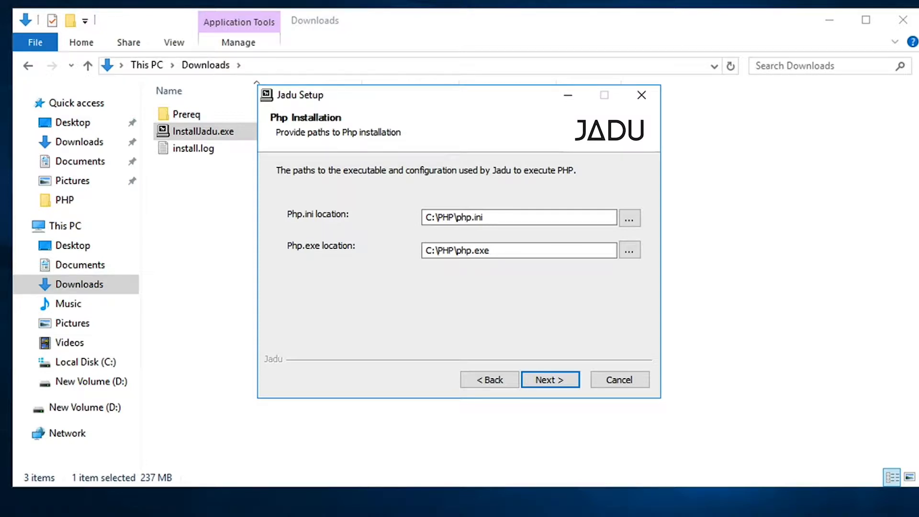
Step: Point the Php.ini location to php.ini in C:\Program Files\PHP
{"action": "left_click", "coordinate": [630, 217]}
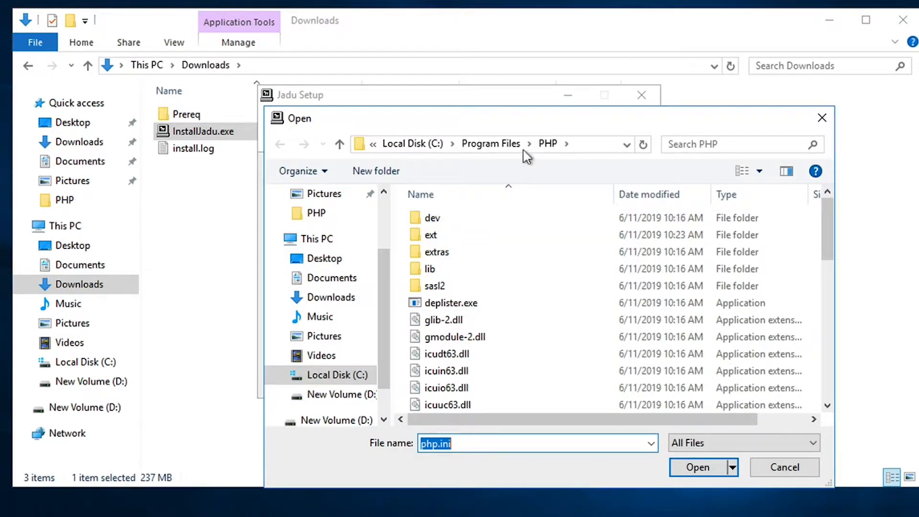
{"action": "left_click", "coordinate": [594, 145]}
{"action": "left_click", "coordinate": [585, 144]}
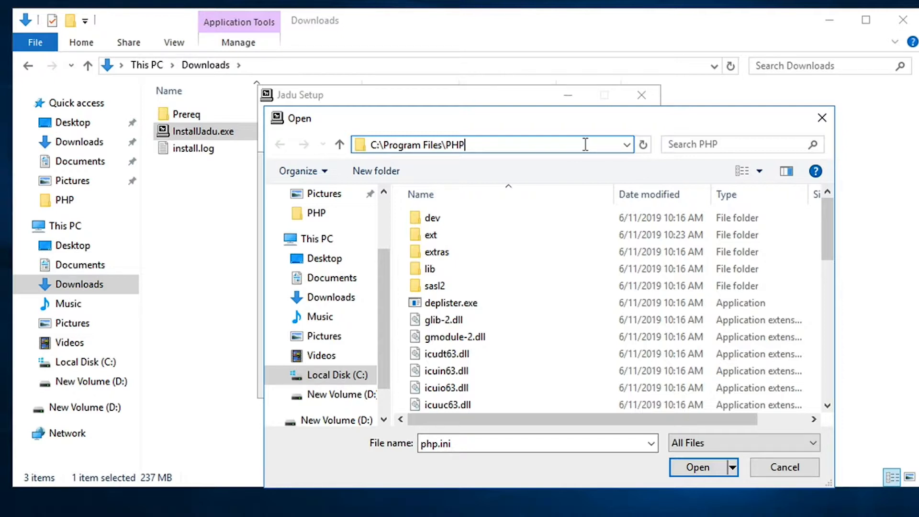
{"action": "left_click", "coordinate": [534, 446]}
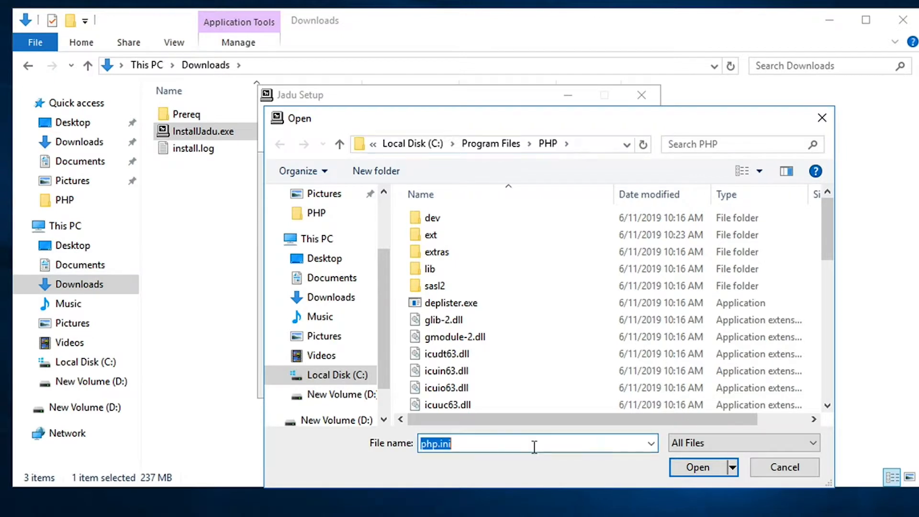
{"action": "left_click", "coordinate": [534, 446]}
{"action": "left_click", "coordinate": [698, 468]}
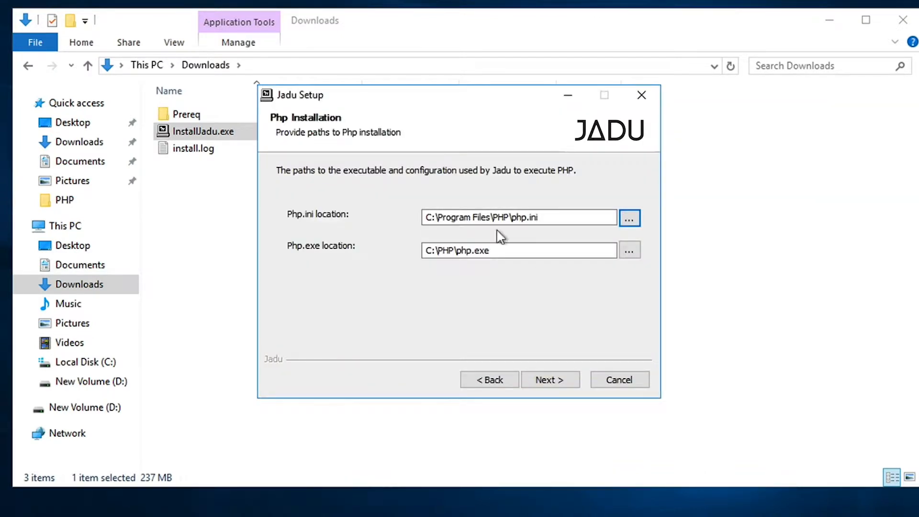
{"action": "left_click", "coordinate": [549, 215]}
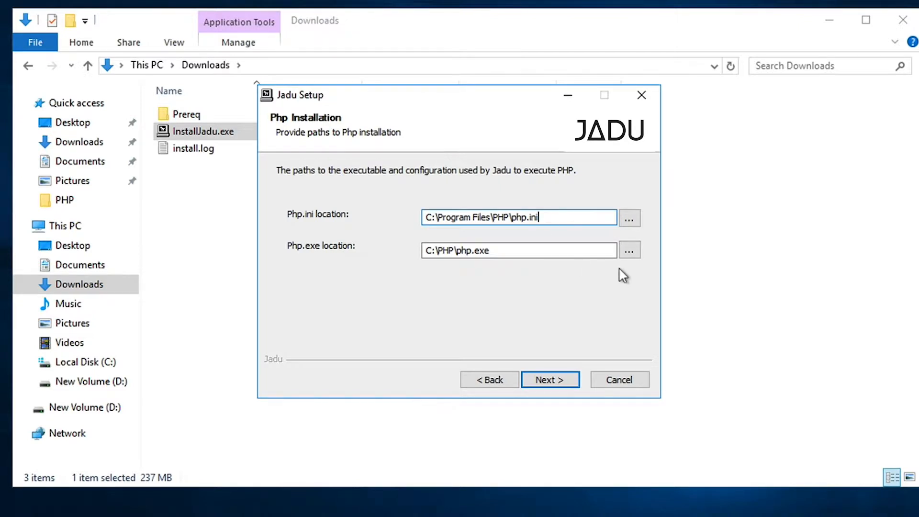
Step: Set the php.exe location to C:\Program Files\PHP and continue
{"action": "left_click", "coordinate": [630, 251]}
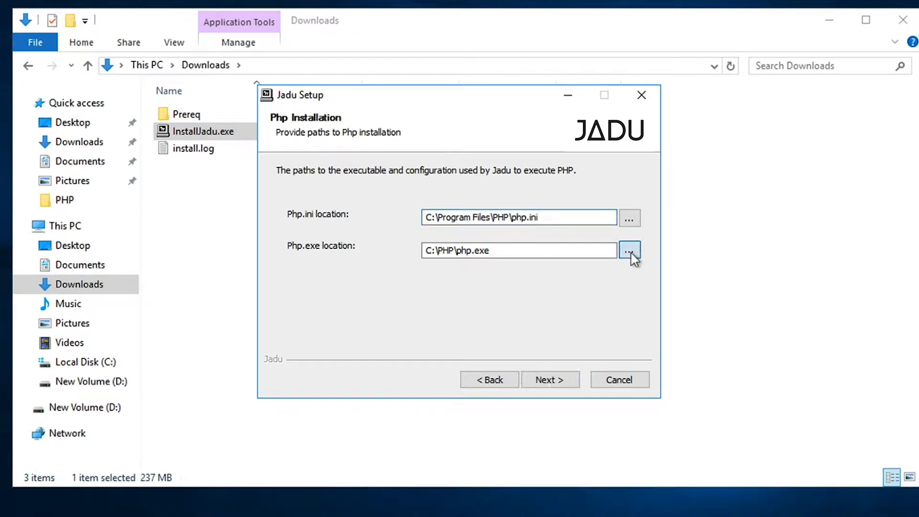
{"action": "left_click", "coordinate": [698, 469]}
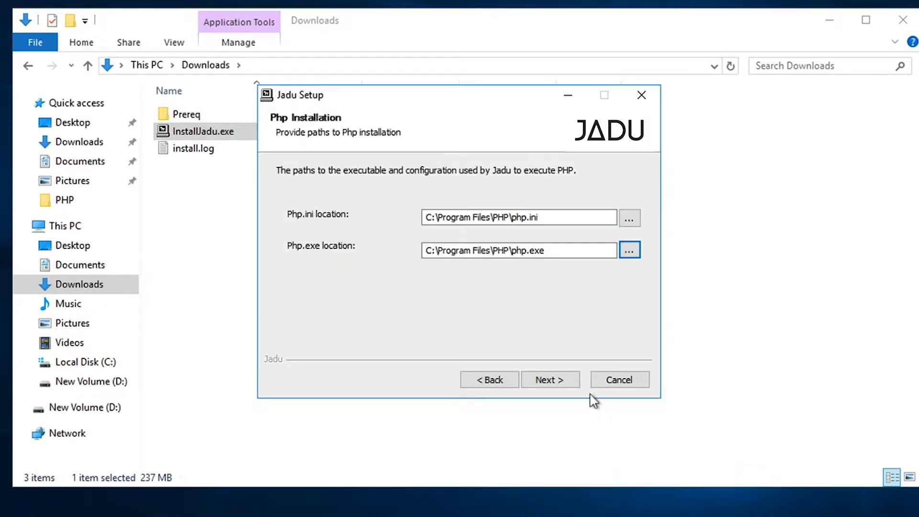
{"action": "left_click", "coordinate": [565, 382]}
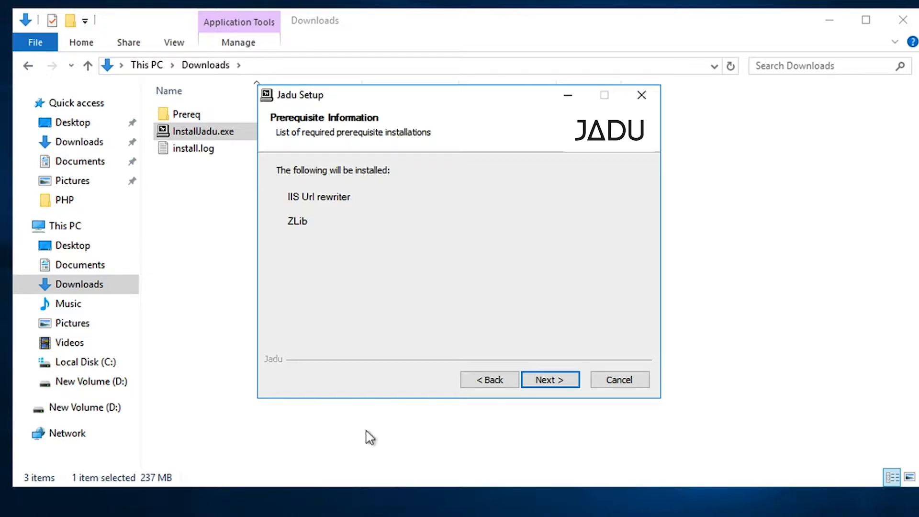
Step: Accept the IIS Url rewriter and ZLib prerequisites
{"action": "left_click", "coordinate": [556, 380]}
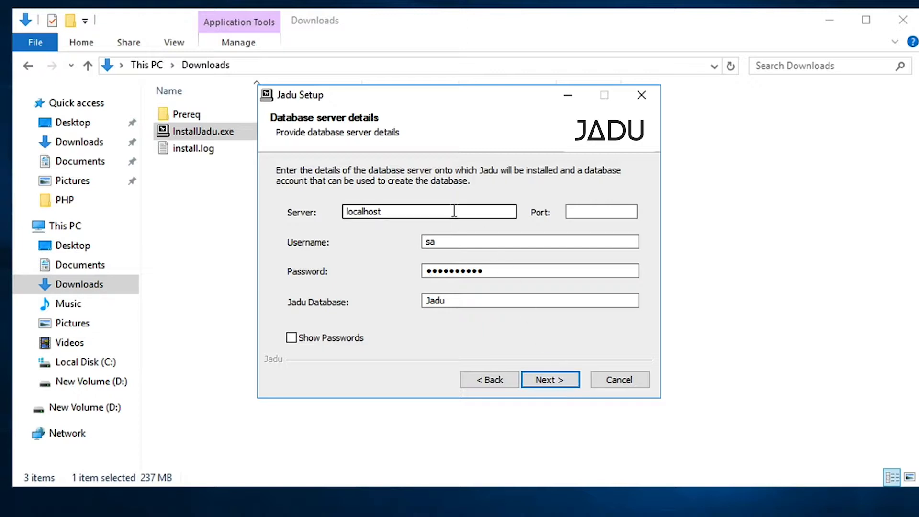
Step: Change the database server from localhost to jadu-db, leaving Port empty
{"action": "left_click_drag", "start_coordinate": [453, 211], "coordinate": [254, 212]}
{"action": "key", "text": "BackSpace"}
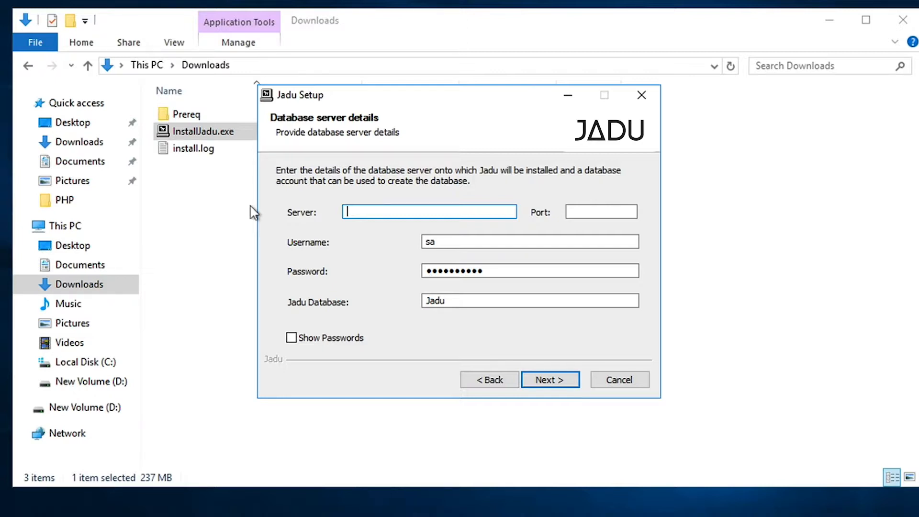
{"action": "type", "text": "jadu-db"}
{"action": "key", "text": "Tab"}
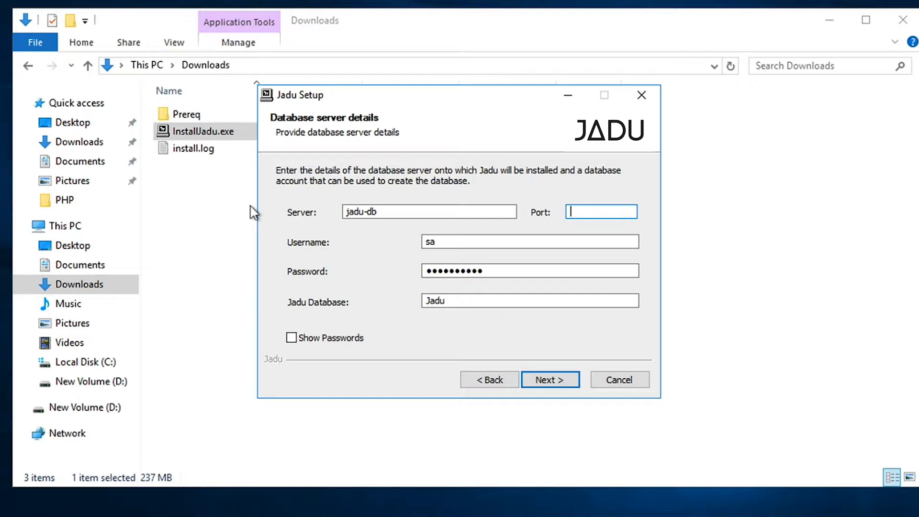
{"action": "type", "text": "1433"}
{"action": "key", "text": "BackSpace"}
{"action": "key", "text": "BackSpace"}
{"action": "key", "text": "BackSpace"}
{"action": "key", "text": "BackSpace"}
Step: Enter a new password for the sa account, keeping the Jadu database name
{"action": "left_click", "coordinate": [480, 240]}
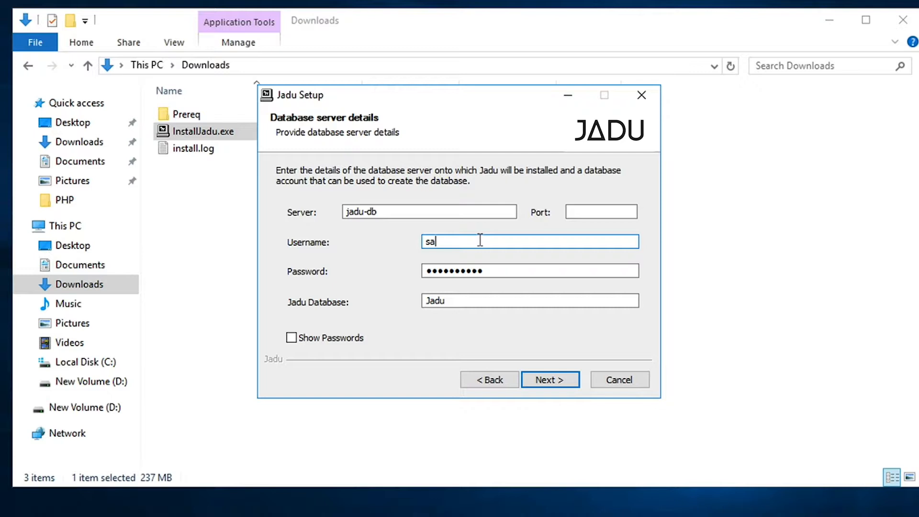
{"action": "left_click", "coordinate": [496, 272]}
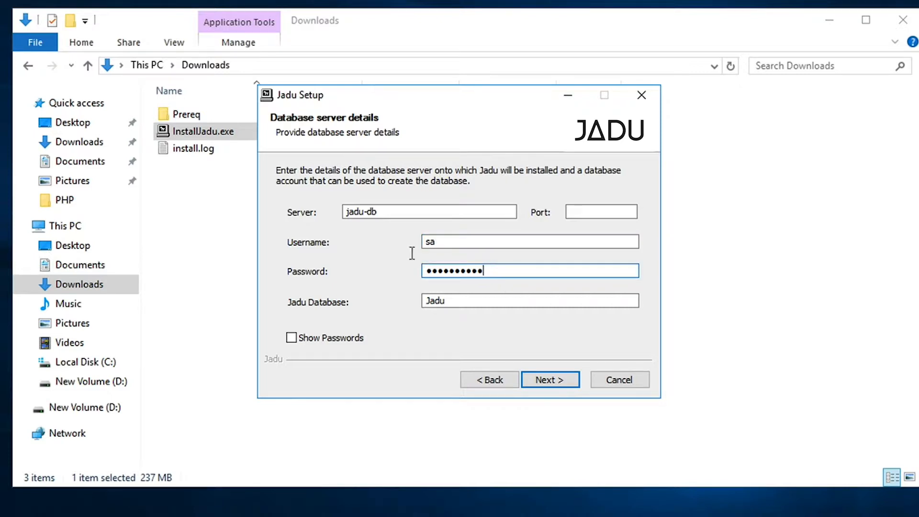
{"action": "key", "text": "ctrl+a"}
{"action": "type", "text": "•••••••••"}
{"action": "left_click", "coordinate": [497, 303]}
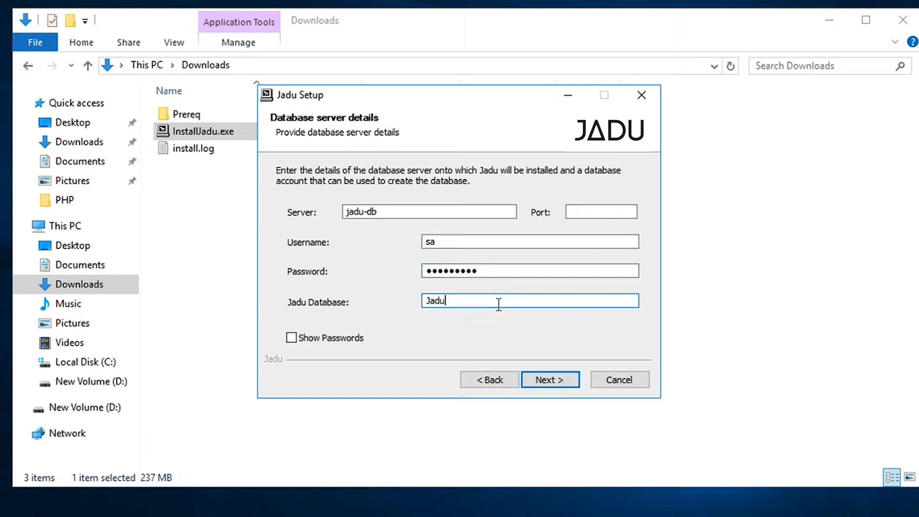
Step: Accept the jadu-db server details and the generated Jadu database account
{"action": "left_click", "coordinate": [559, 379]}
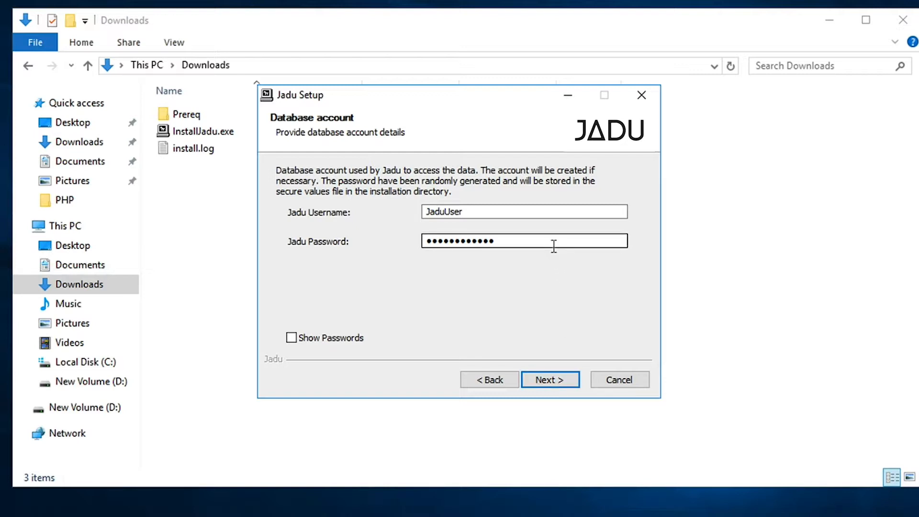
{"action": "left_click", "coordinate": [560, 383]}
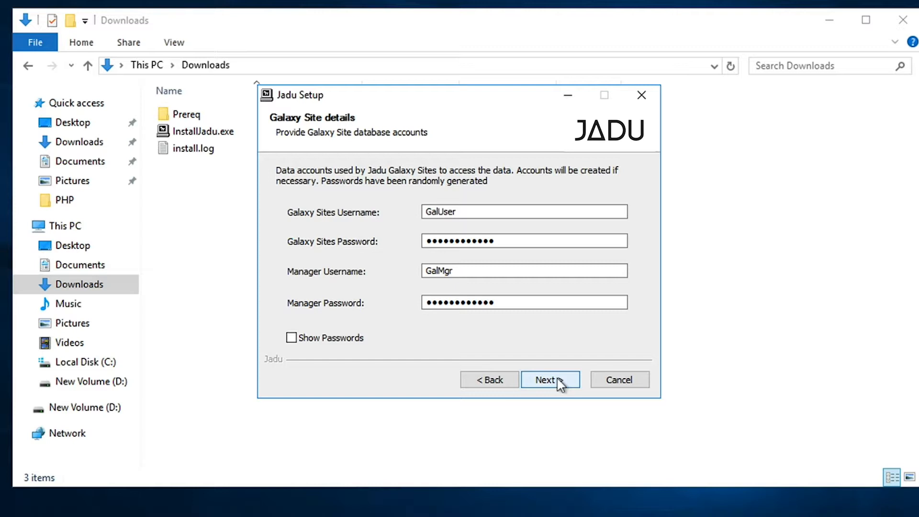
{"action": "left_click", "coordinate": [557, 379]}
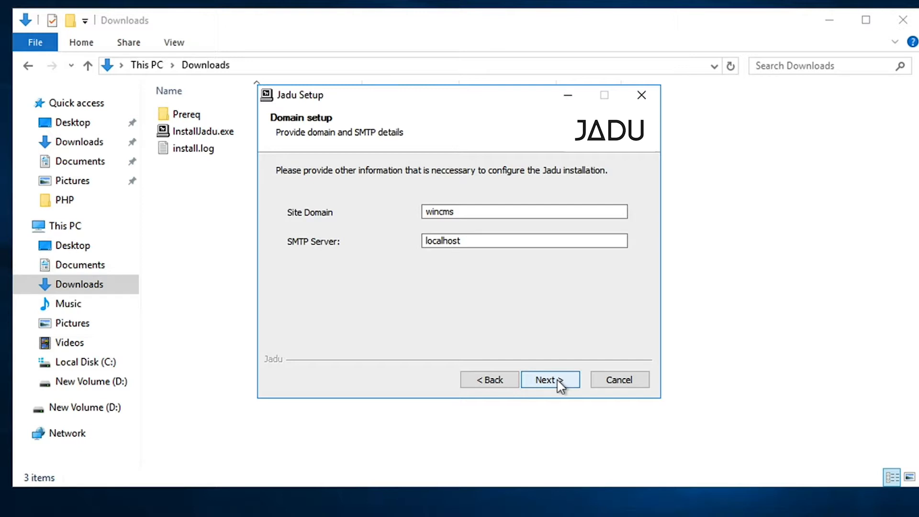
{"action": "double_click", "coordinate": [514, 213]}
{"action": "key", "text": "BackSpace"}
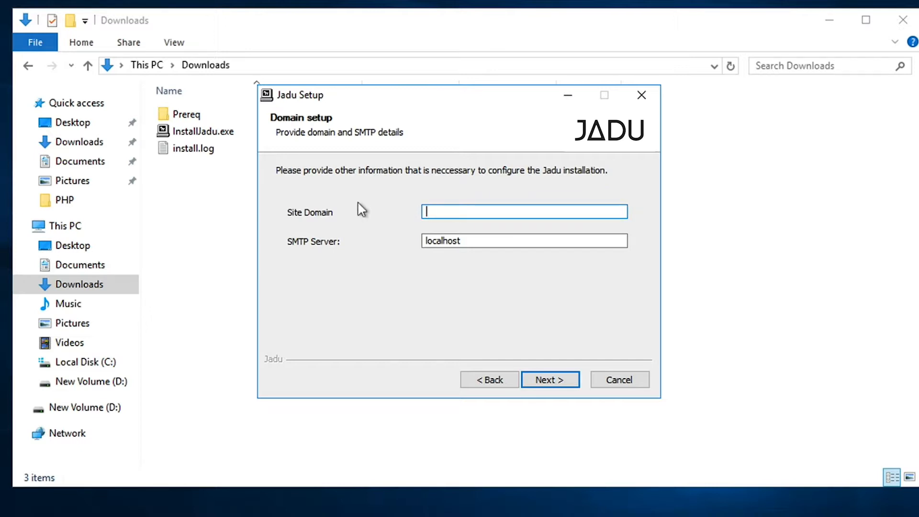
{"action": "type", "text": "www.jaduinstall.co"}
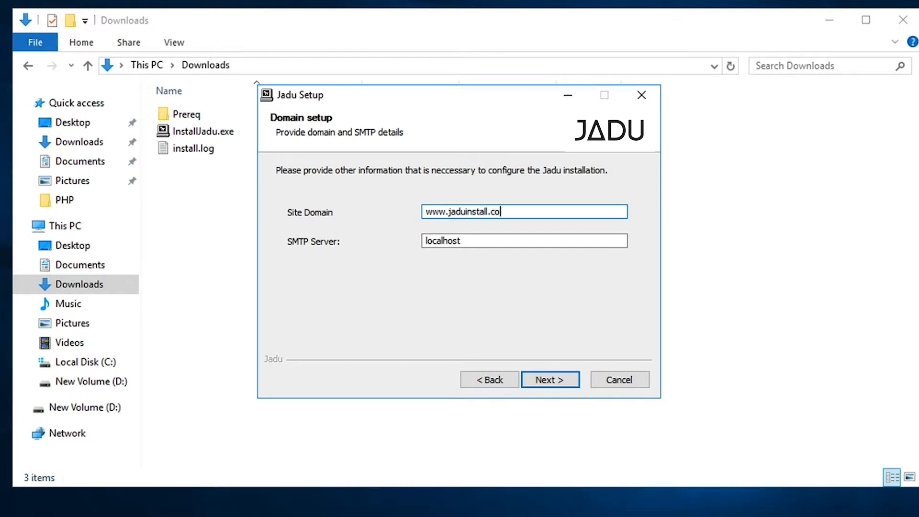
{"action": "type", "text": ".uk"}
{"action": "left_click", "coordinate": [552, 240]}
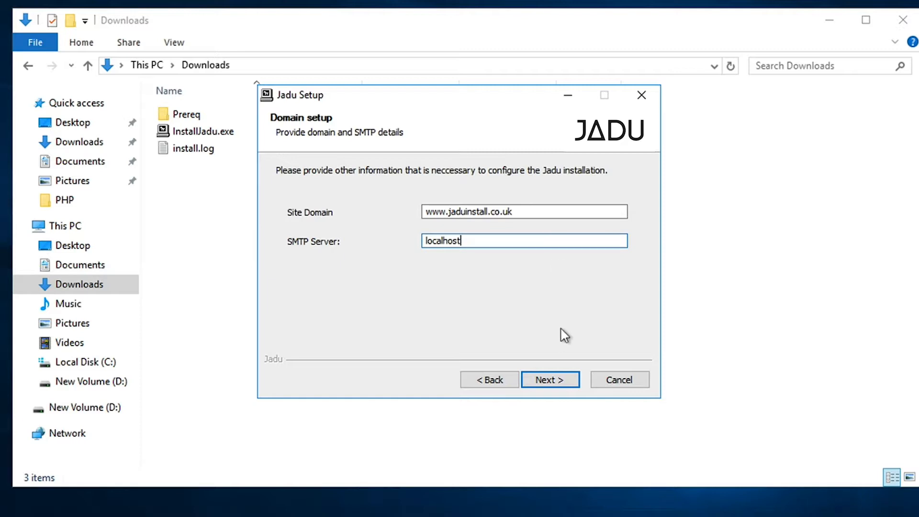
{"action": "left_click", "coordinate": [559, 381]}
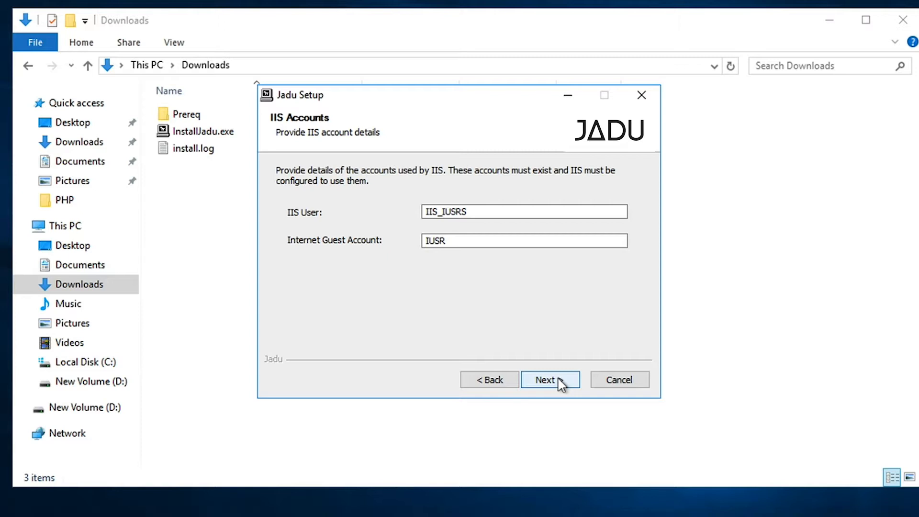
Step: Accept the default IIS accounts and the jadu_svc service user
{"action": "left_click", "coordinate": [558, 379]}
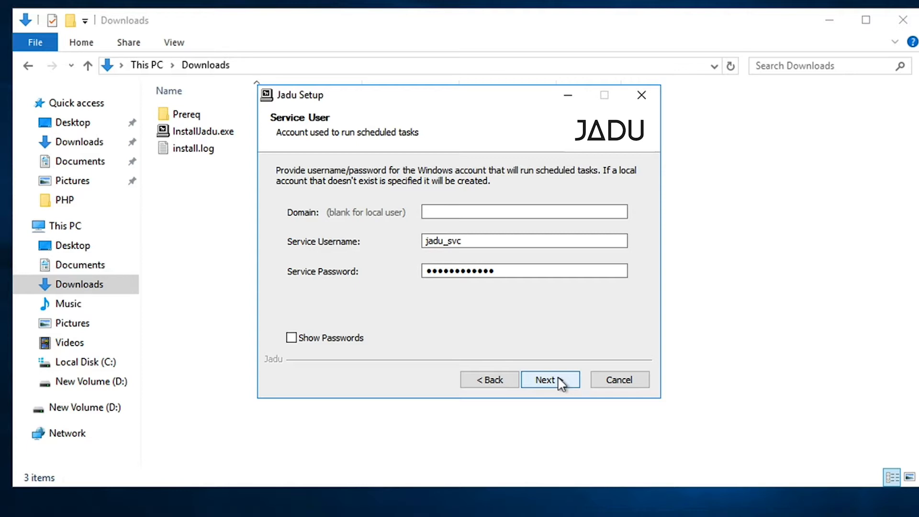
{"action": "left_click", "coordinate": [546, 379]}
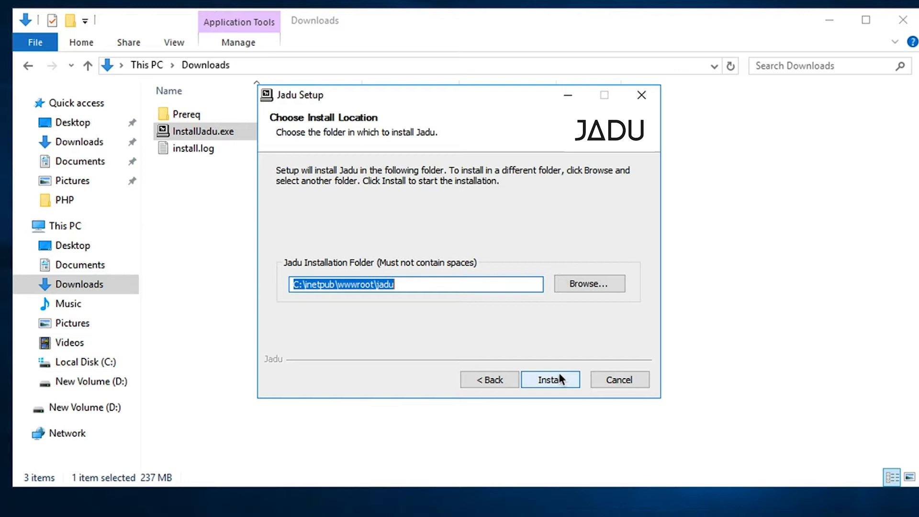
Step: Change the install folder to d:\inetpub\wwwroot\jadu and start the installation
{"action": "left_click", "coordinate": [468, 283]}
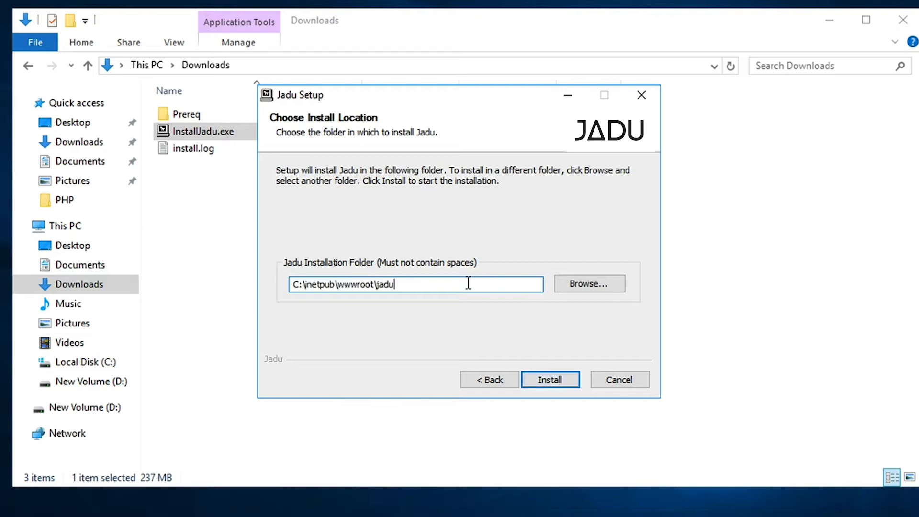
{"action": "left_click", "coordinate": [297, 283]}
{"action": "key", "text": "BackSpace"}
{"action": "type", "text": "d"}
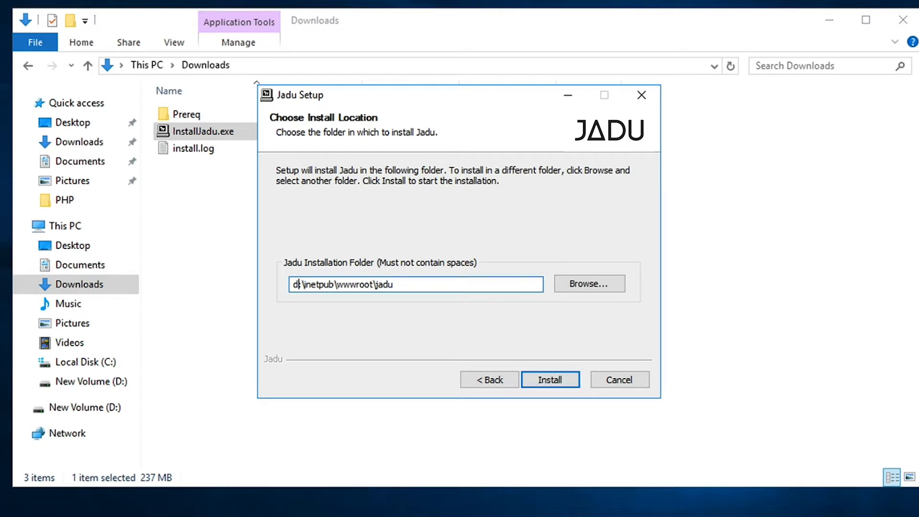
{"action": "left_click", "coordinate": [472, 279]}
{"action": "left_click", "coordinate": [559, 381]}
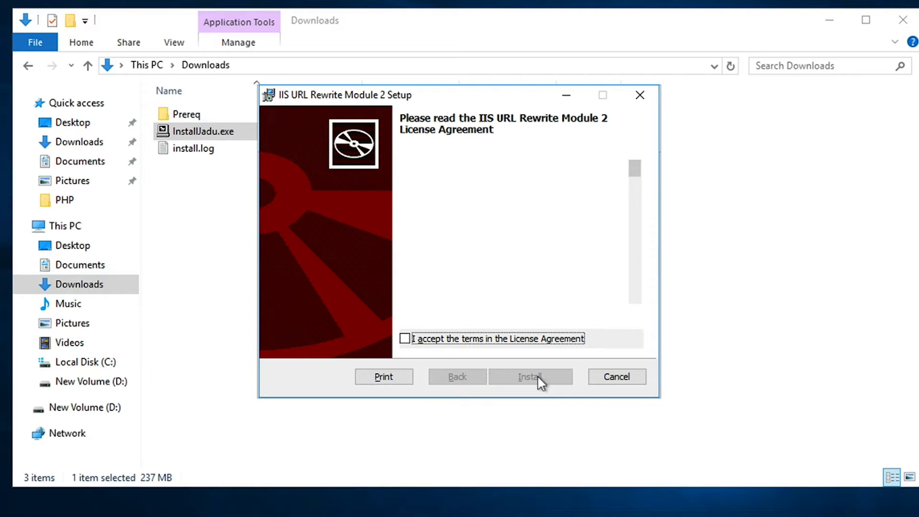
Step: Accept the license, install IIS URL Rewrite Module 2, and finish its setup
{"action": "left_click", "coordinate": [514, 341]}
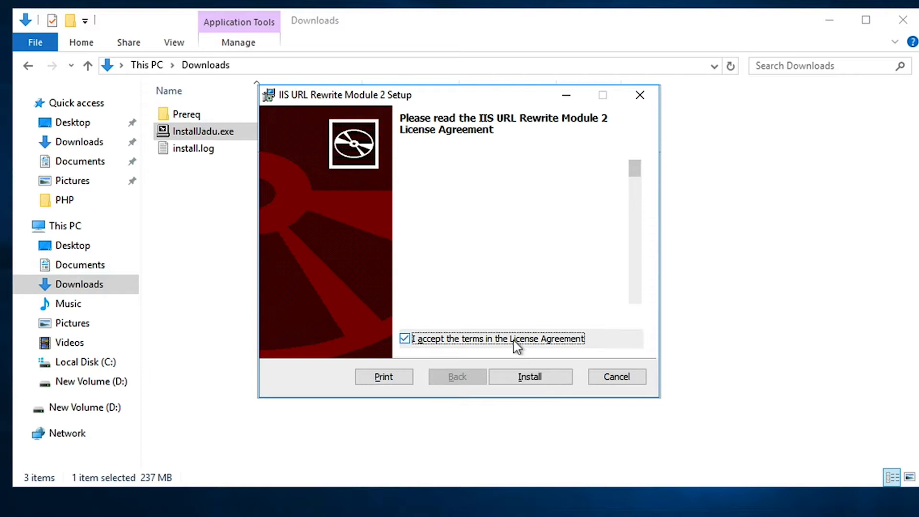
{"action": "left_click", "coordinate": [541, 376]}
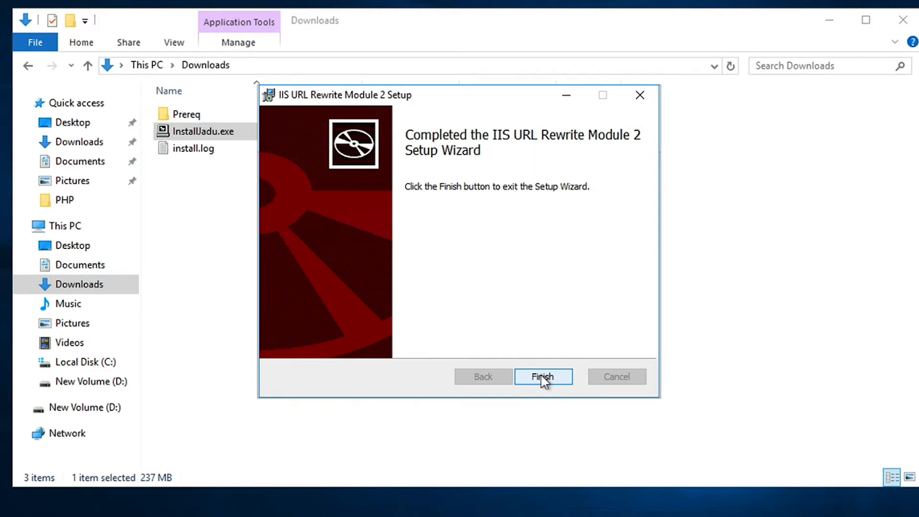
{"action": "left_click", "coordinate": [542, 377]}
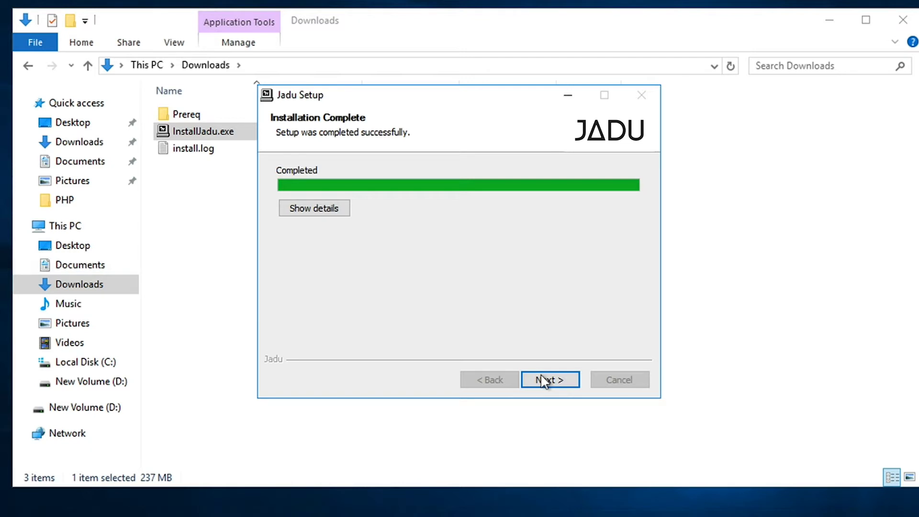
Step: Complete the Jadu installation wizard, keeping the open-setup-site and passwords-file options enabled
{"action": "left_click", "coordinate": [545, 382]}
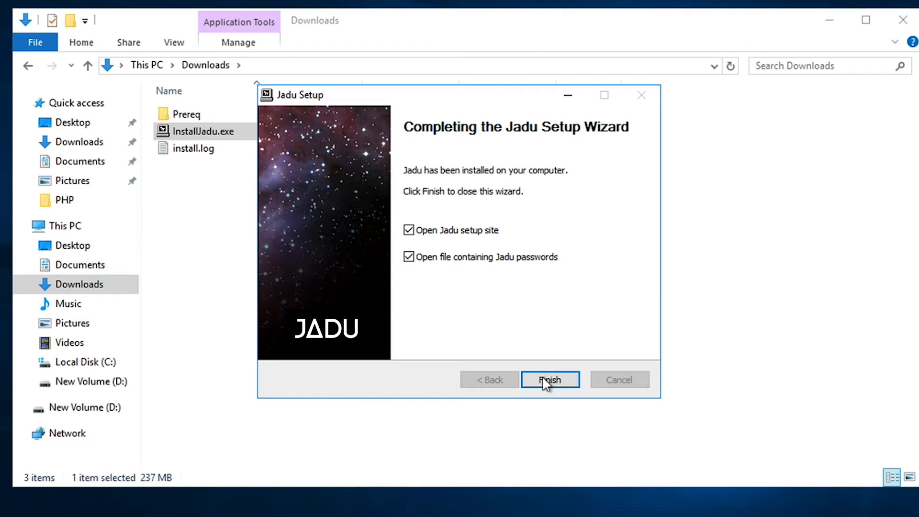
{"action": "left_click", "coordinate": [546, 380]}
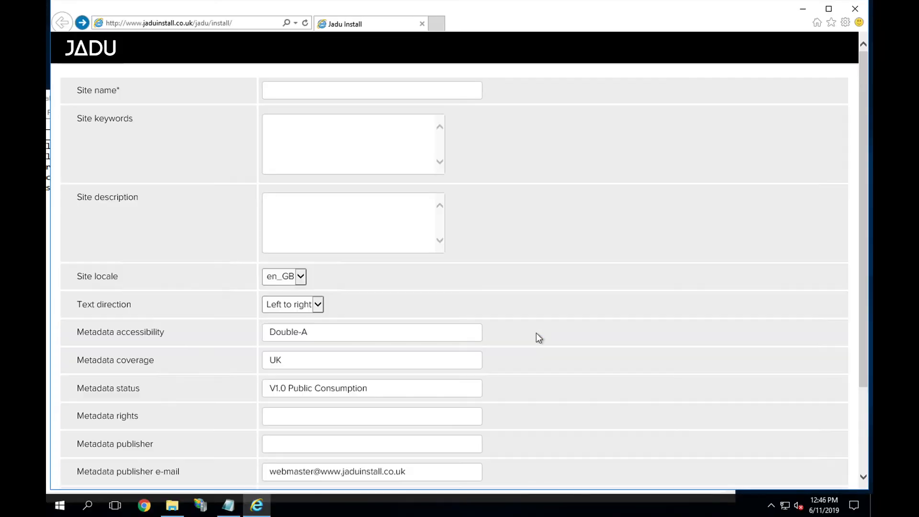
Step: Enter 'Demo' as the site name and save the site details
{"action": "left_click", "coordinate": [395, 93]}
{"action": "type", "text": "Demo"}
{"action": "scroll", "coordinate": [444, 190], "scroll_direction": "down", "scroll_amount": 3}
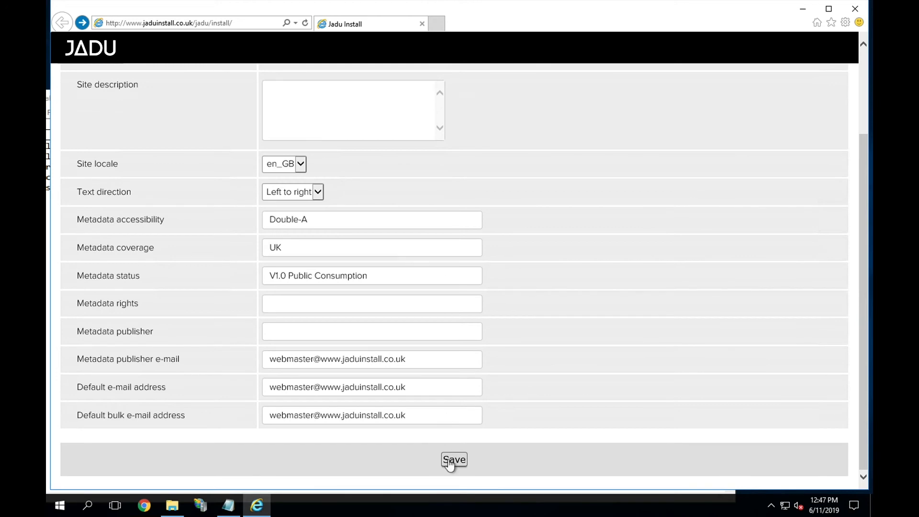
{"action": "left_click", "coordinate": [451, 462]}
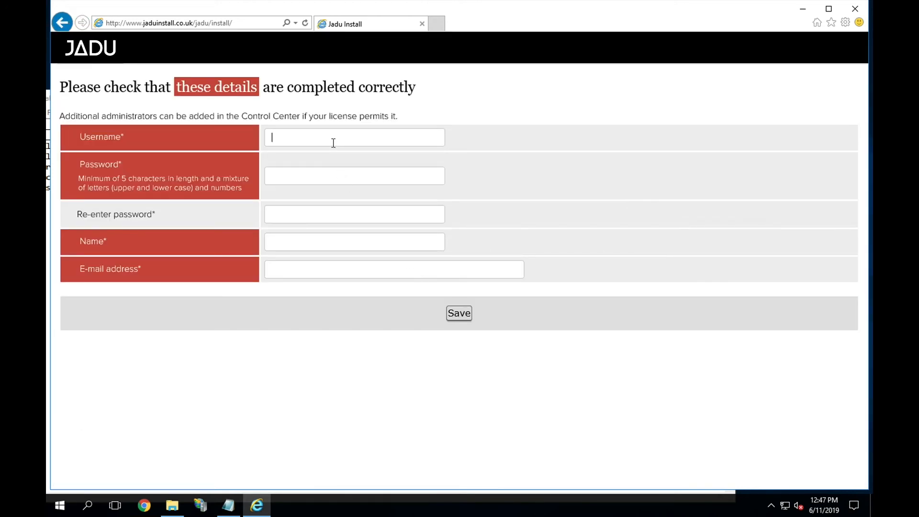
Step: Save an administrator account with username admin, name Admin, the chosen password and an admin e-mail address
{"action": "type", "text": "admin"}
{"action": "key", "text": "Tab"}
{"action": "type", "text": "**********"}
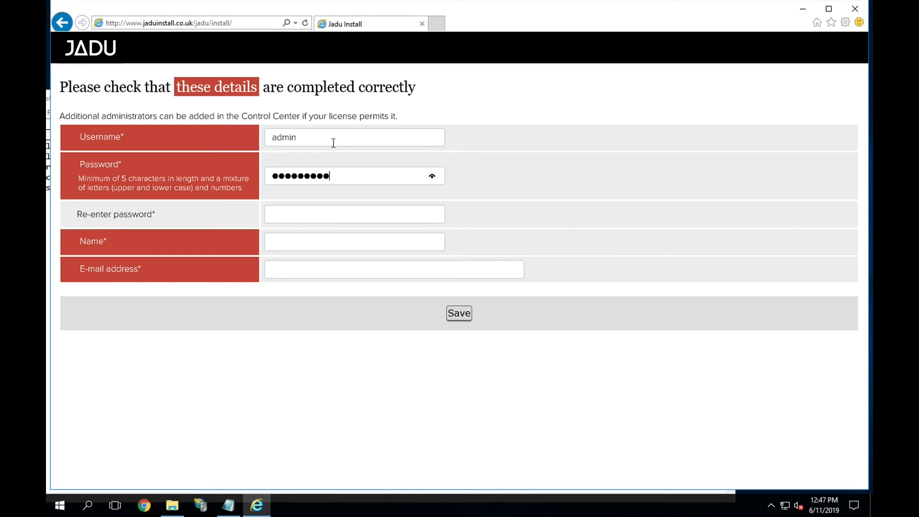
{"action": "key", "text": "Tab"}
{"action": "type", "text": "**********"}
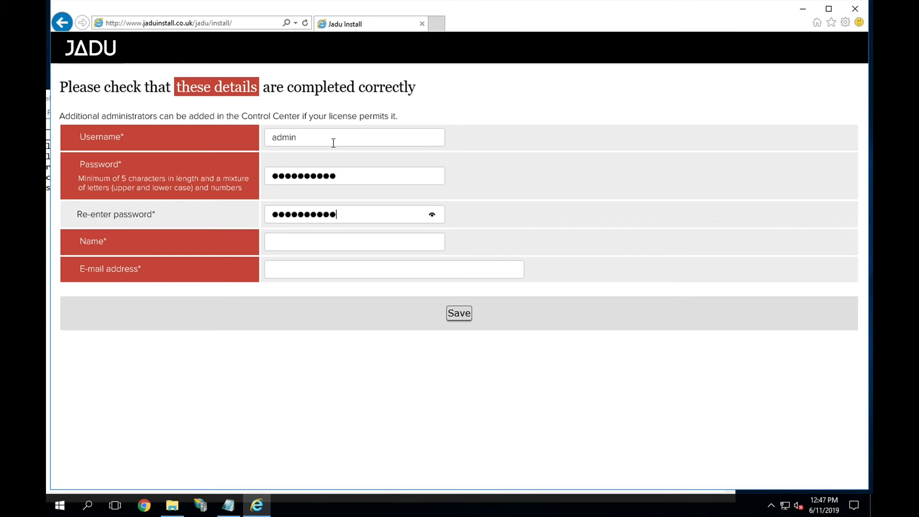
{"action": "left_click", "coordinate": [327, 239]}
{"action": "type", "text": "Admin"}
{"action": "key", "text": "Tab"}
{"action": "left_click", "coordinate": [458, 315]}
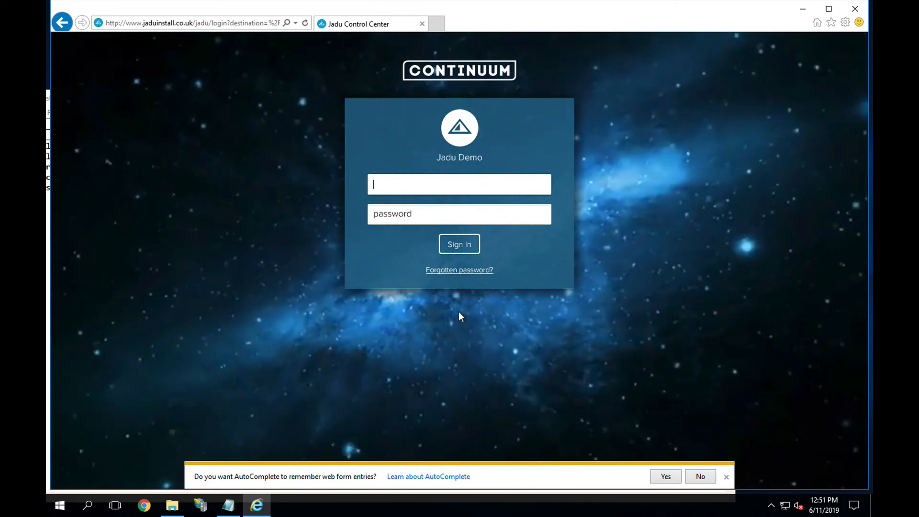
Step: Sign in to Jadu Control Center as admin with the account password
{"action": "type", "text": "admin"}
{"action": "key", "text": "Tab"}
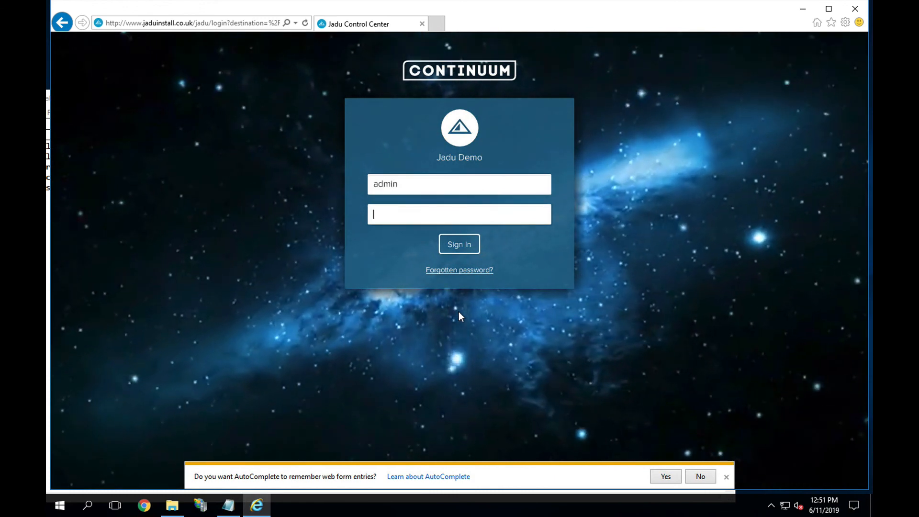
{"action": "type", "text": "************"}
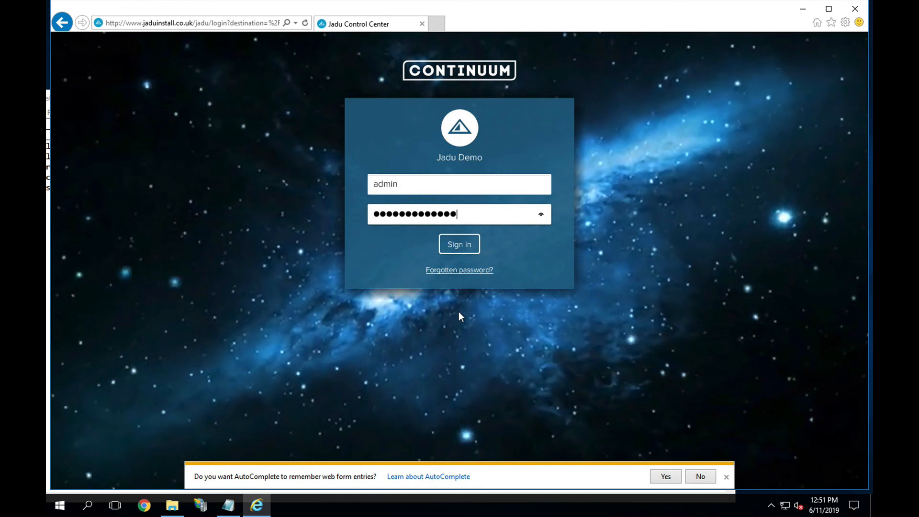
{"action": "key", "text": "Return"}
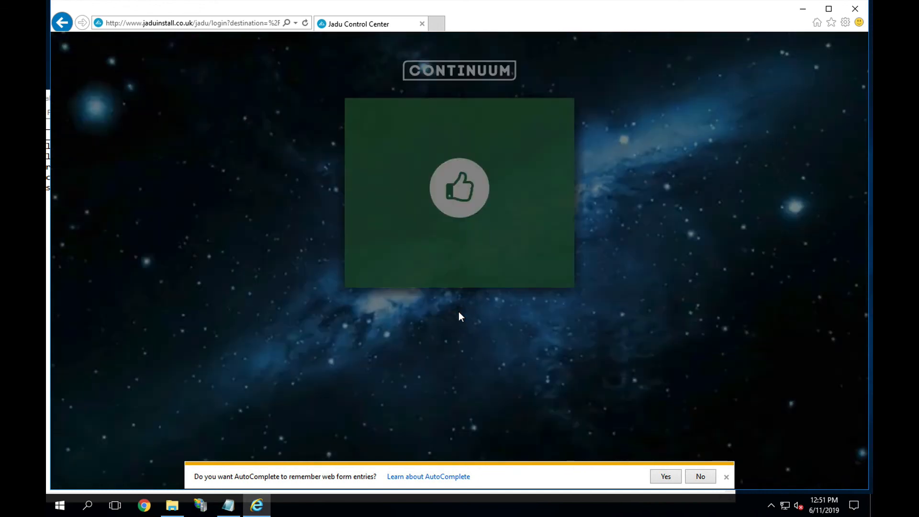